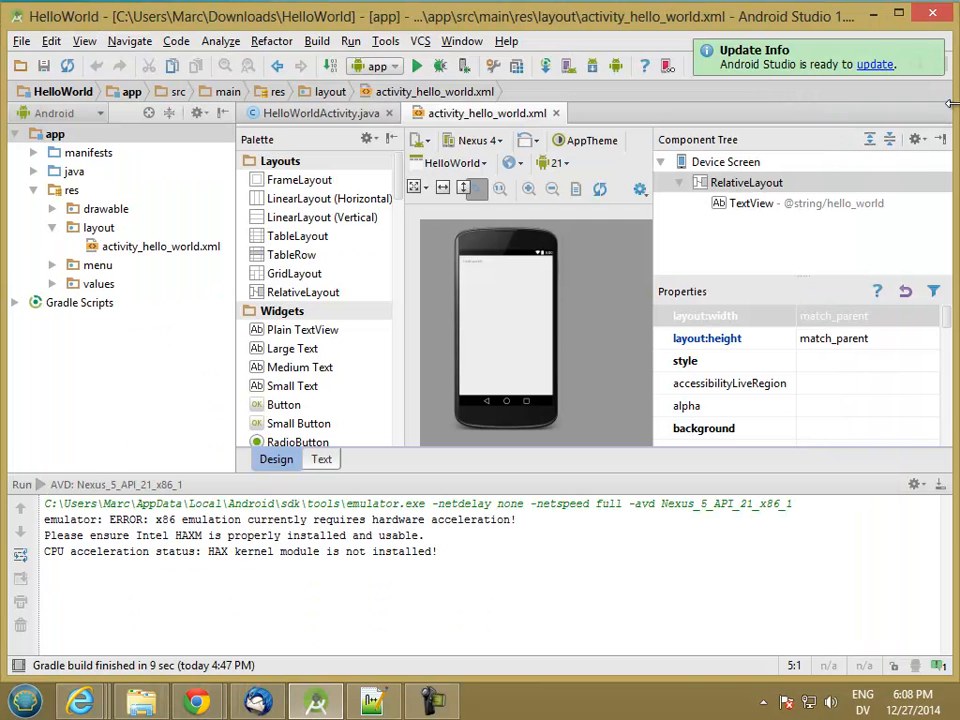
Step: Switch to Android Studio and check in the SDK Manager whether the API 21 ARM EABI v7a System Image is installed
{"action": "left_click", "coordinate": [948, 106]}
{"action": "left_click", "coordinate": [592, 67]}
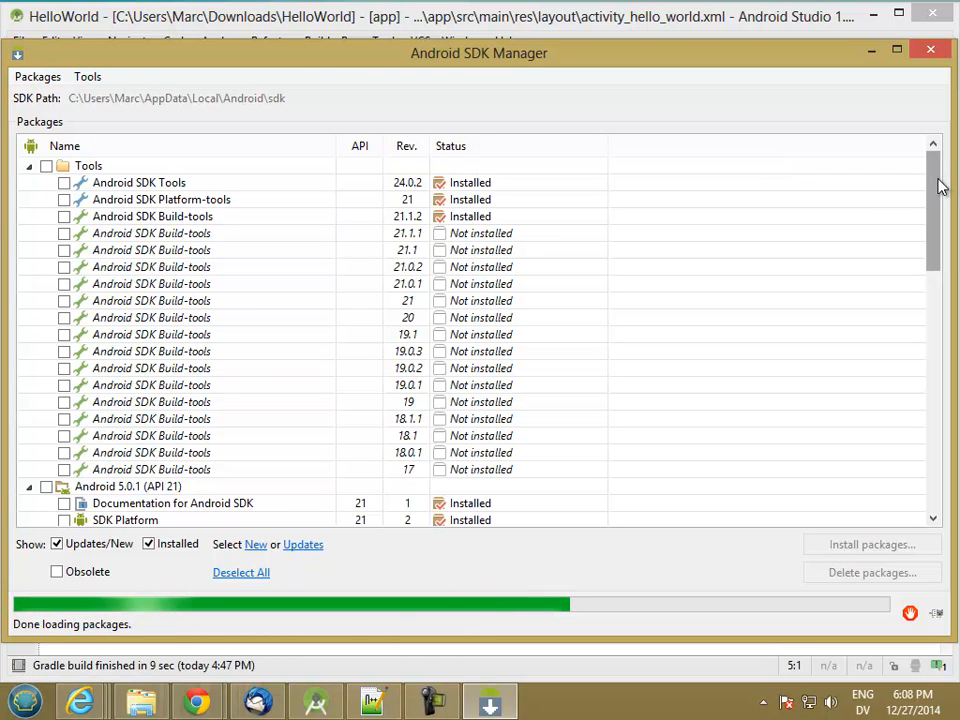
{"action": "left_click_drag", "start_coordinate": [940, 186], "coordinate": [945, 271]}
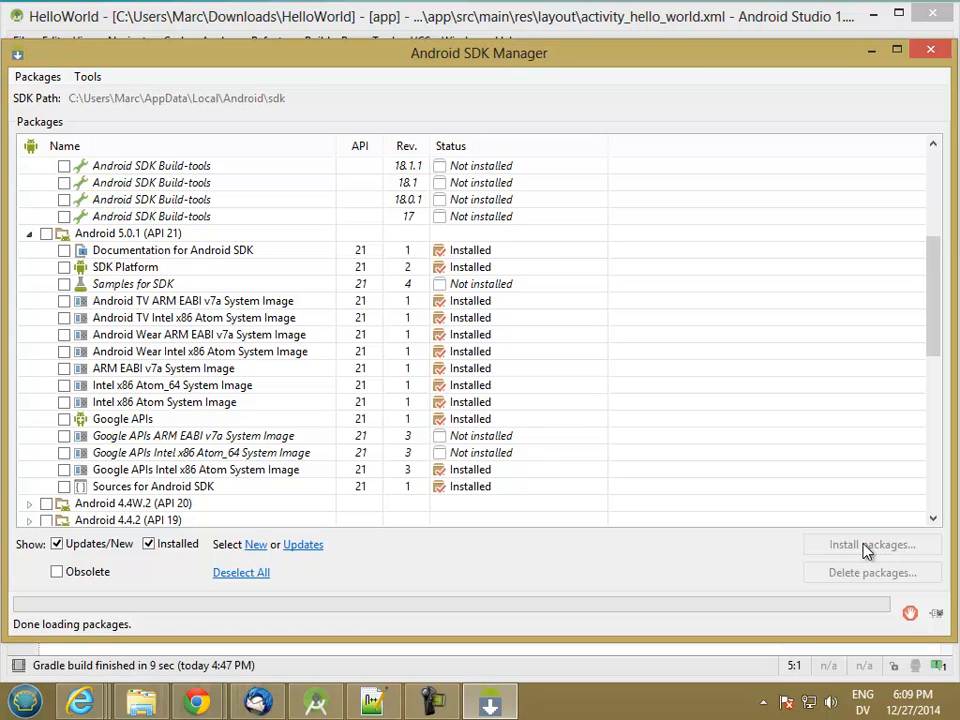
{"action": "left_click", "coordinate": [65, 369]}
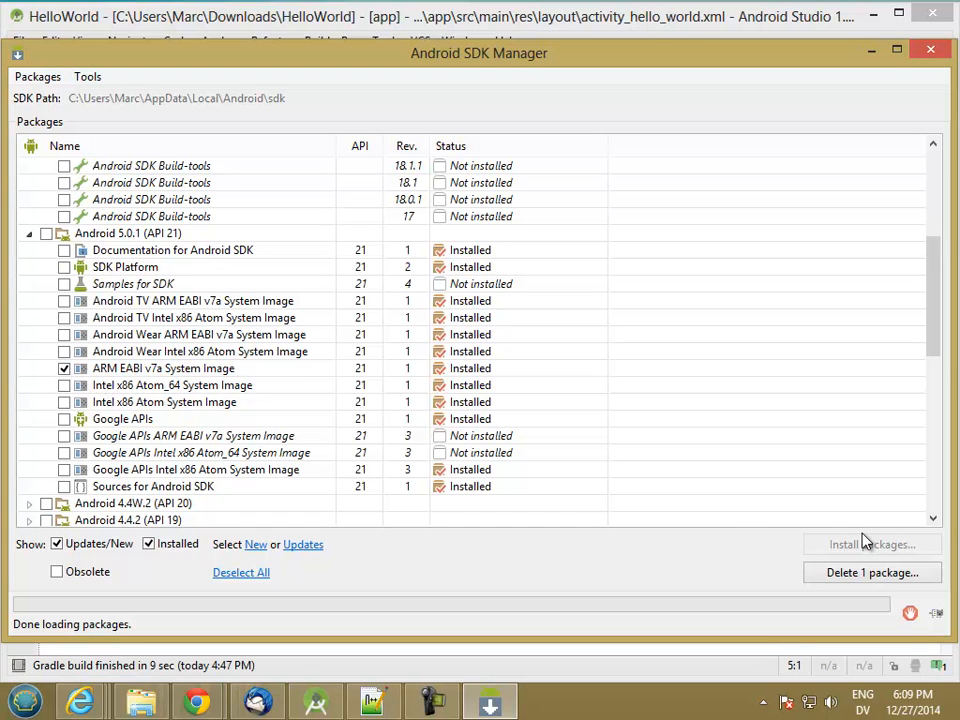
{"action": "left_click", "coordinate": [63, 369]}
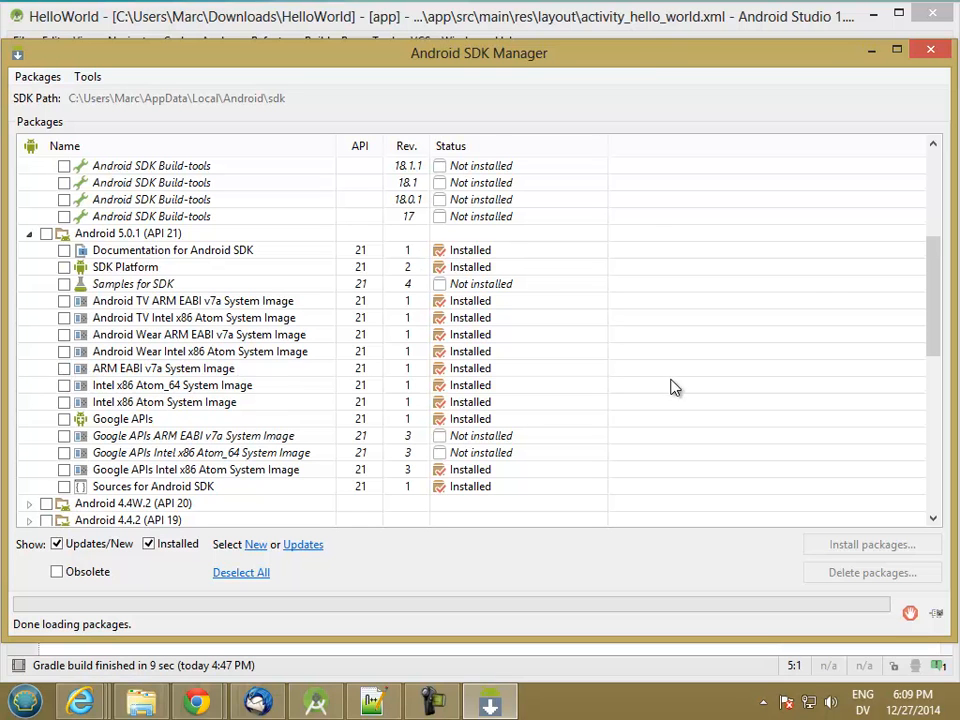
{"action": "left_click", "coordinate": [935, 53]}
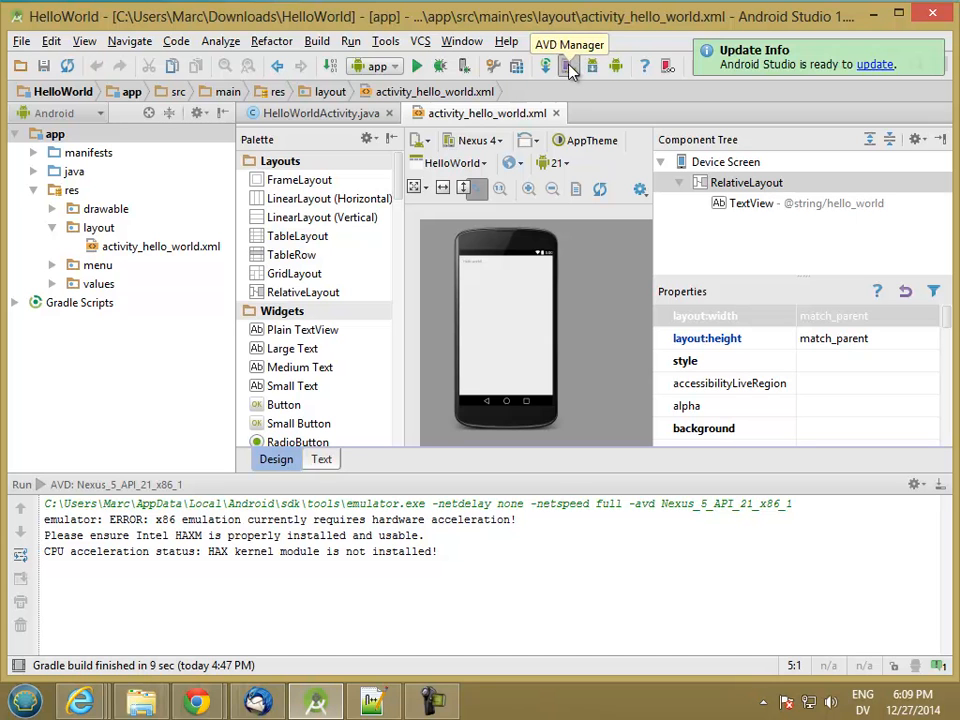
Step: Start a new virtual device in the AVD Manager using the Nexus 7 (2012) tablet hardware definition
{"action": "left_click", "coordinate": [567, 66]}
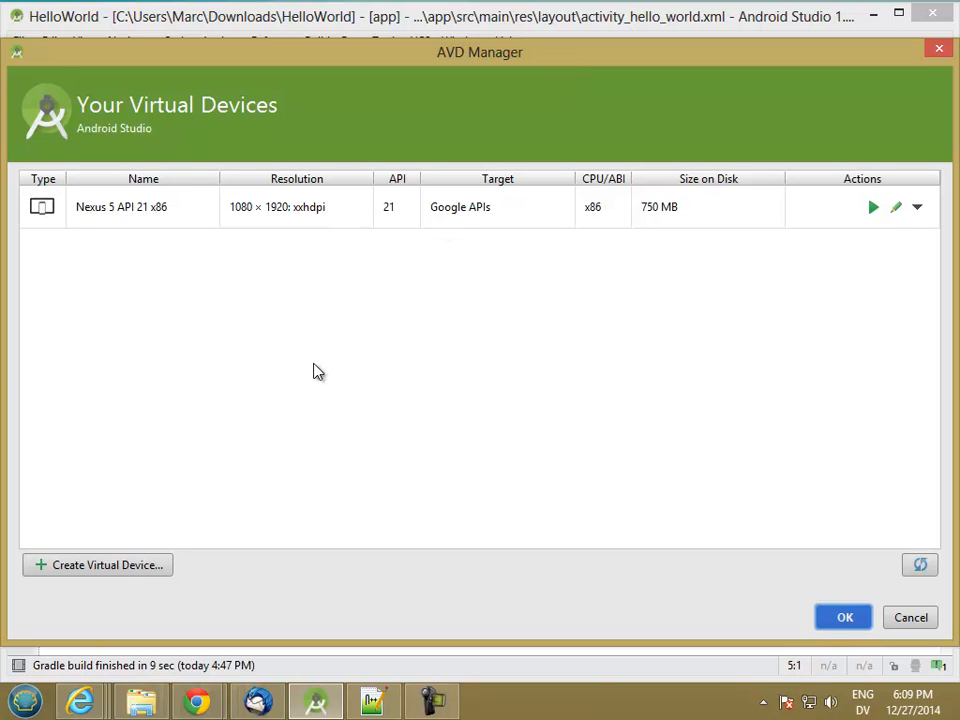
{"action": "left_click", "coordinate": [139, 566]}
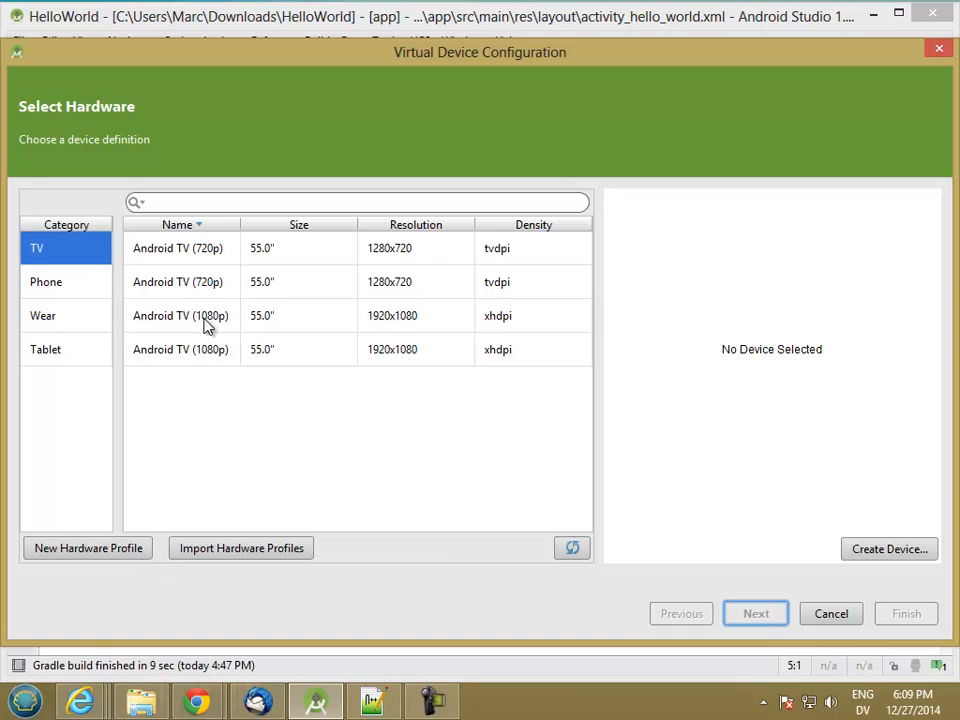
{"action": "left_click", "coordinate": [52, 360]}
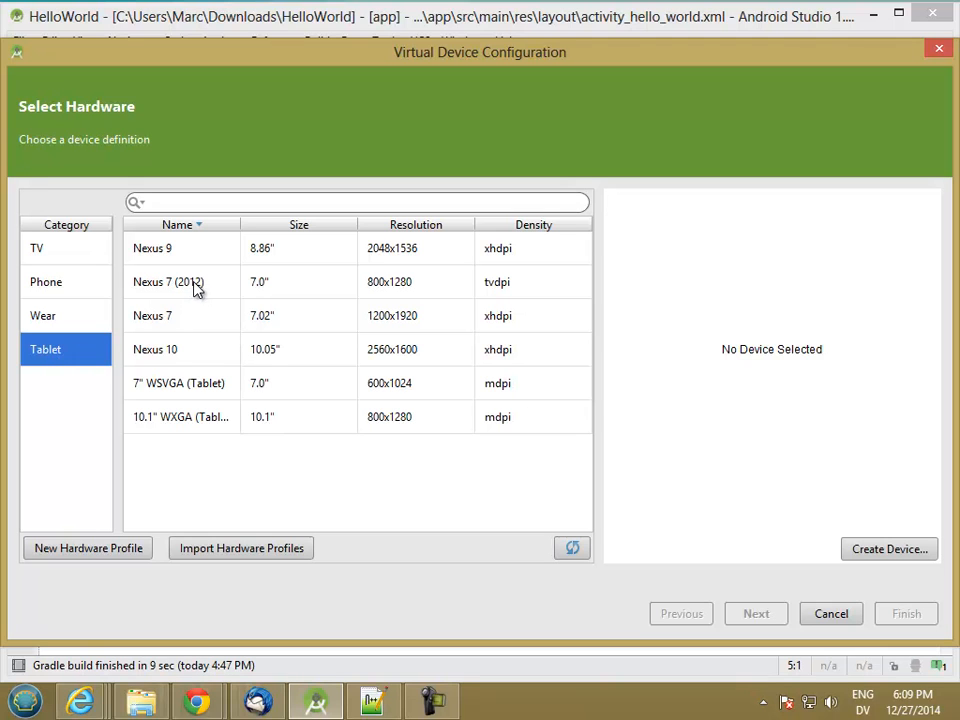
{"action": "left_click", "coordinate": [393, 292]}
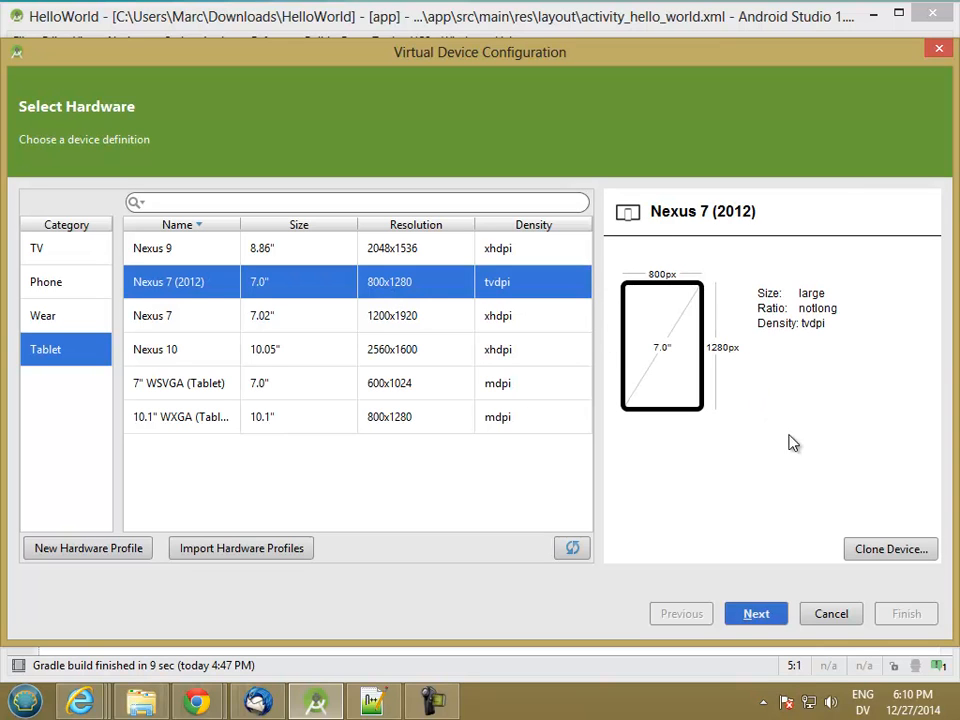
{"action": "left_click", "coordinate": [756, 612]}
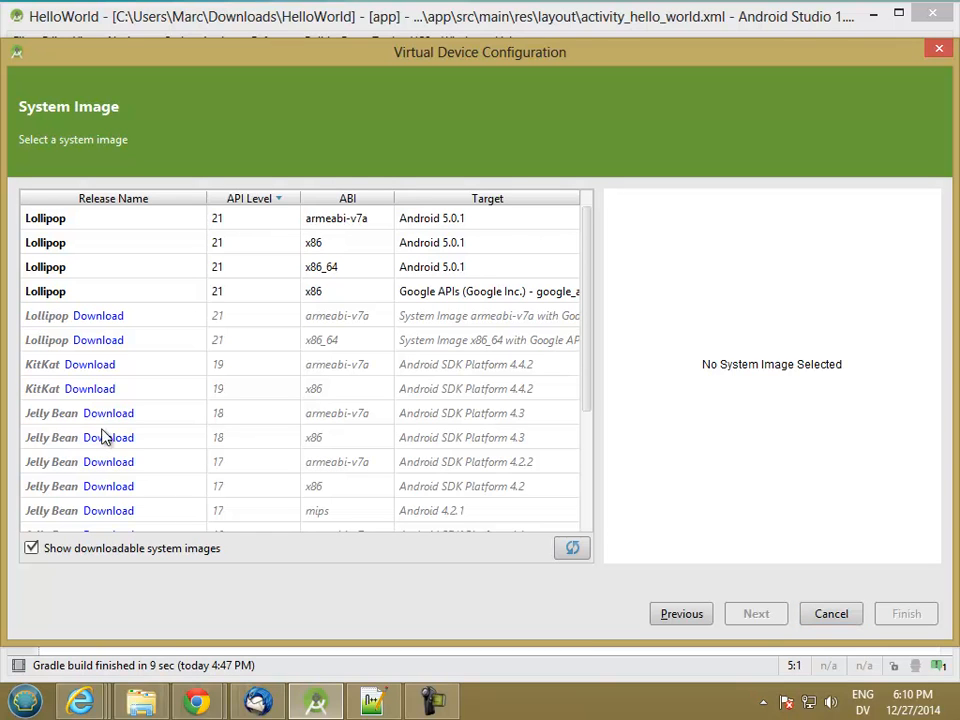
Step: Download the Lollipop API 21 armeabi-v7a system image with Google APIs, accepting the Android SDK license
{"action": "left_click", "coordinate": [104, 318]}
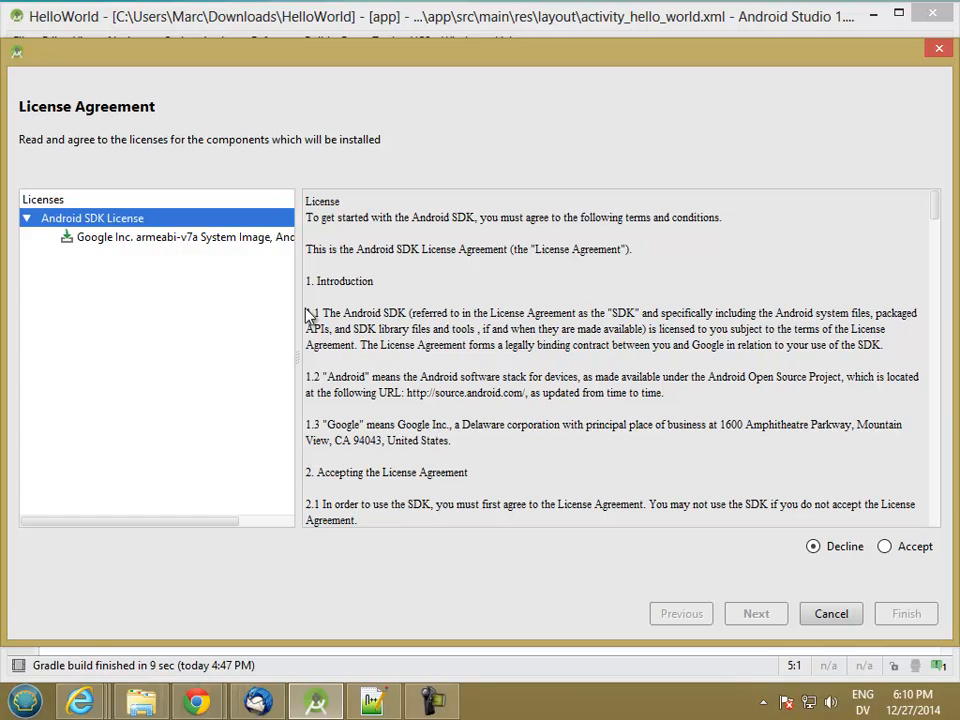
{"action": "left_click", "coordinate": [884, 546]}
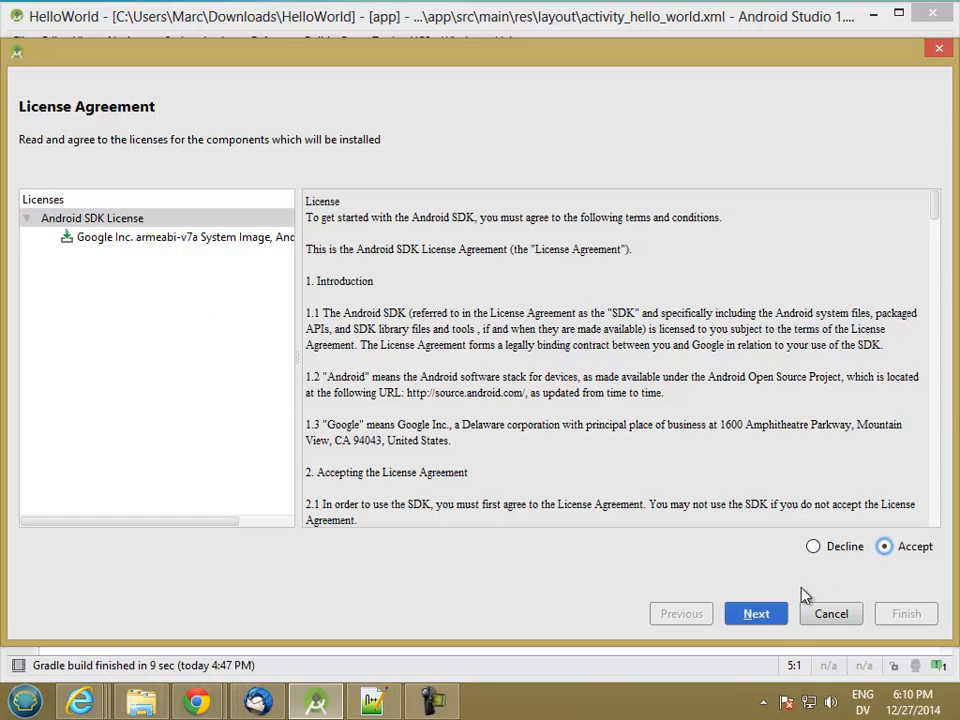
{"action": "left_click", "coordinate": [757, 616]}
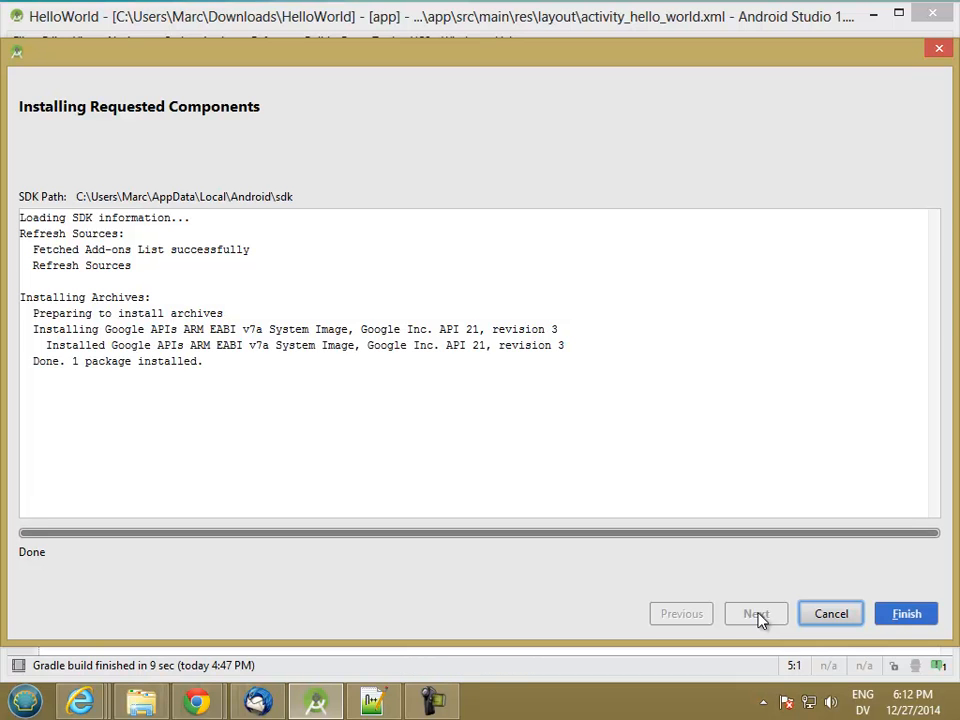
{"action": "left_click", "coordinate": [912, 614]}
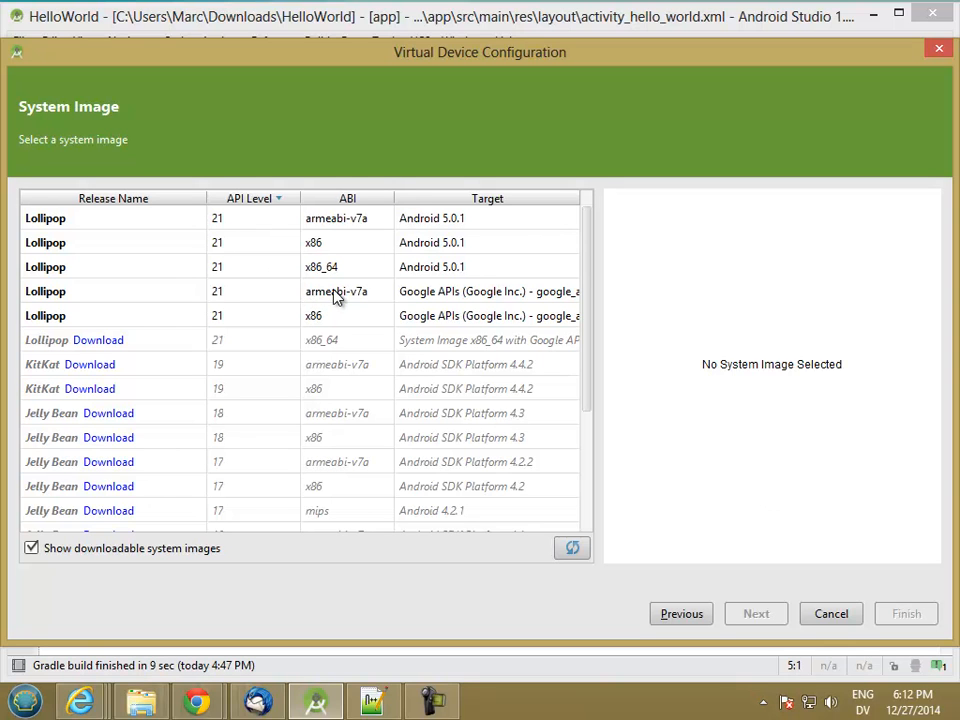
Step: Select the Lollipop armeabi-v7a image targeting Android 5.0.1, review the advanced settings, and finish creating the virtual device
{"action": "left_click", "coordinate": [362, 228]}
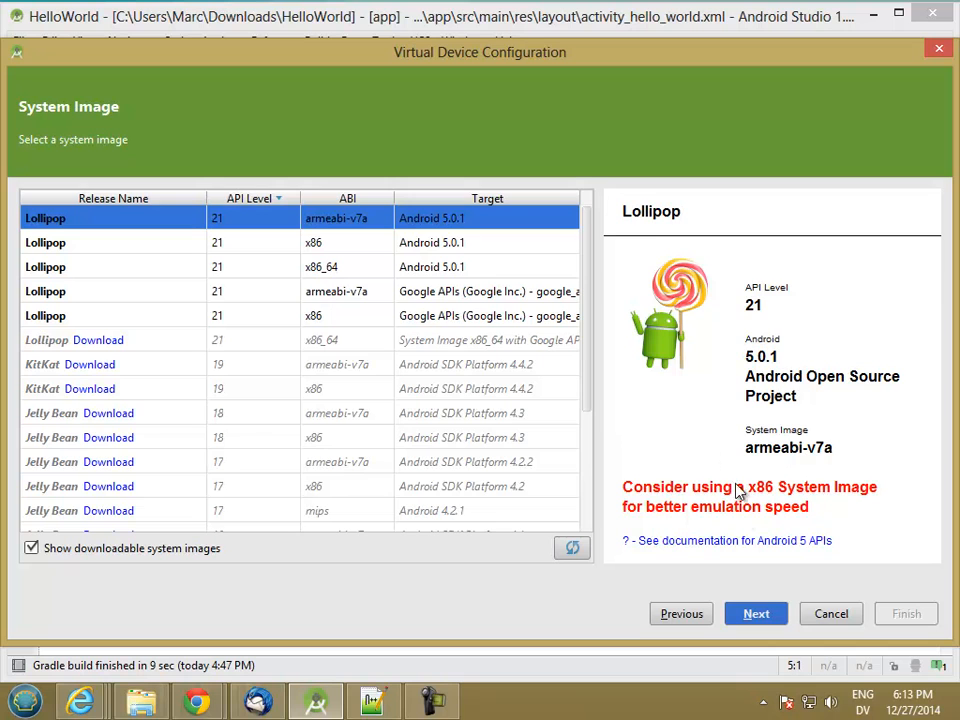
{"action": "left_click", "coordinate": [756, 615]}
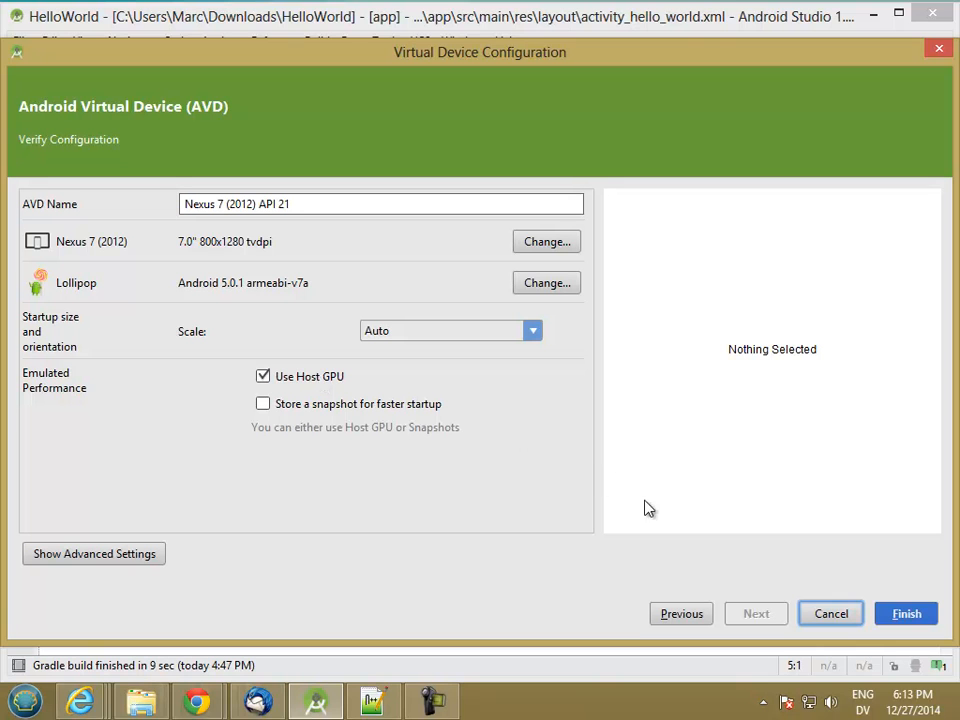
{"action": "left_click", "coordinate": [60, 559]}
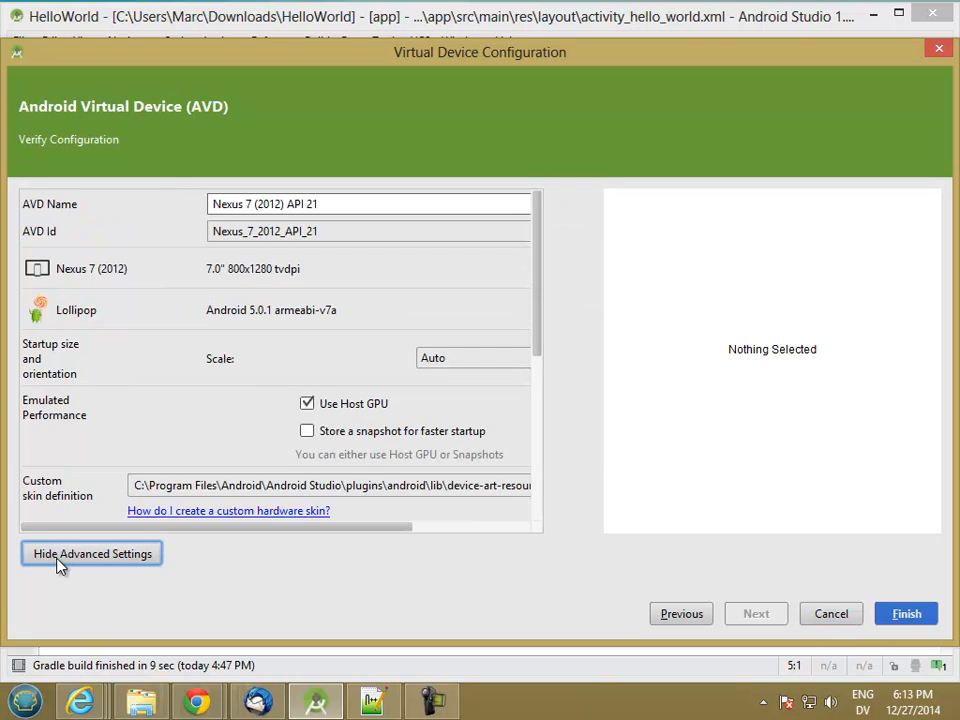
{"action": "left_click_drag", "start_coordinate": [536, 345], "coordinate": [527, 512]}
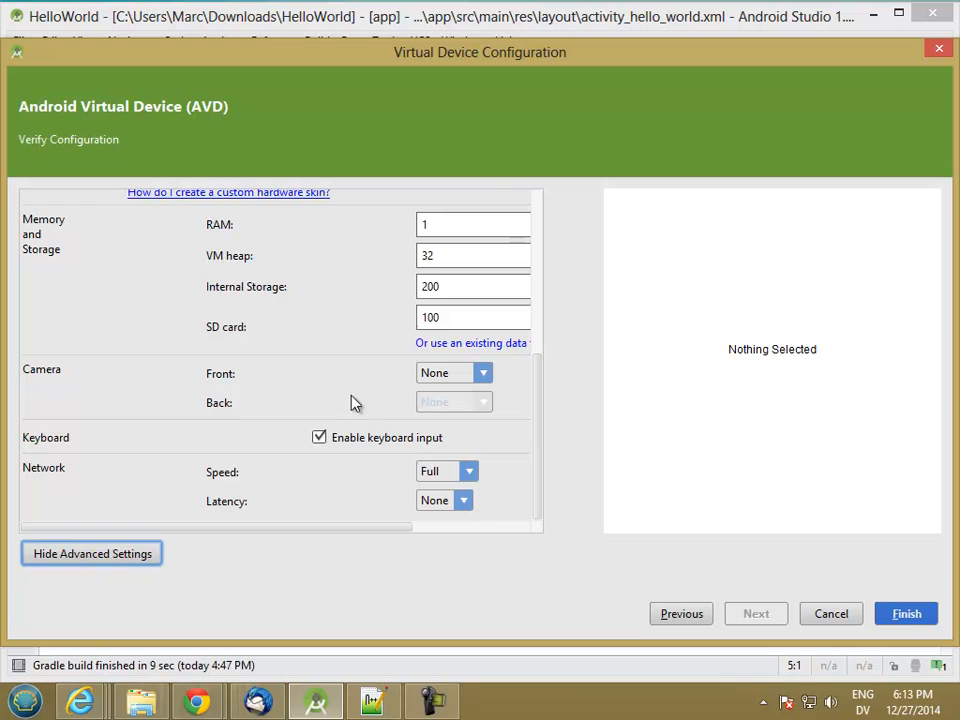
{"action": "left_click", "coordinate": [898, 618]}
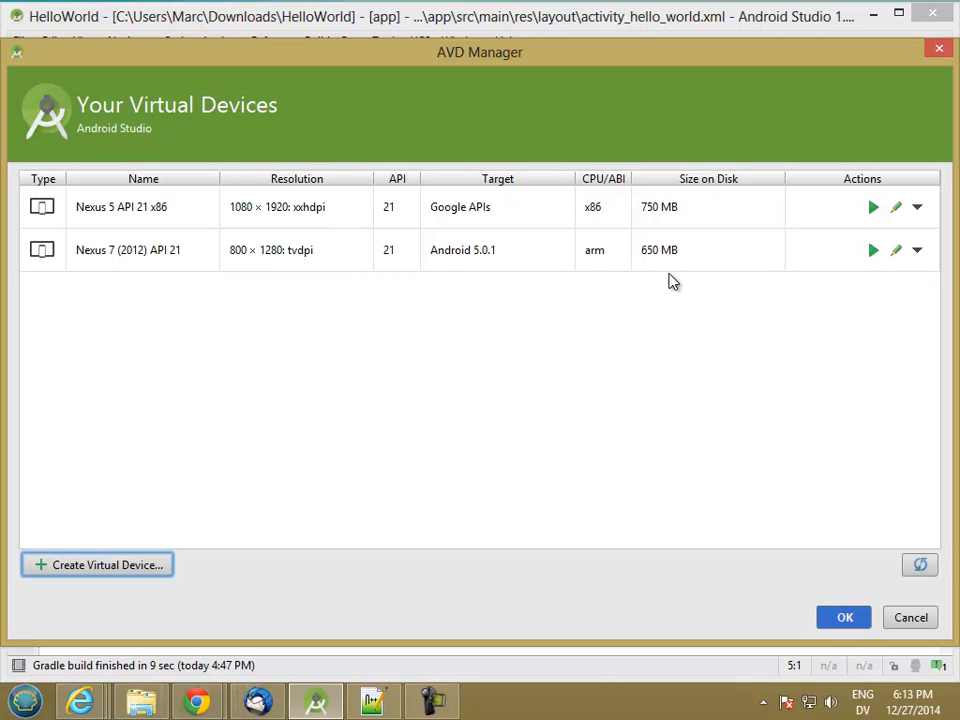
Step: Launch the Nexus 7 (2012) API 21 virtual device, unlock its screen and dismiss the home screen introduction
{"action": "left_click", "coordinate": [873, 254]}
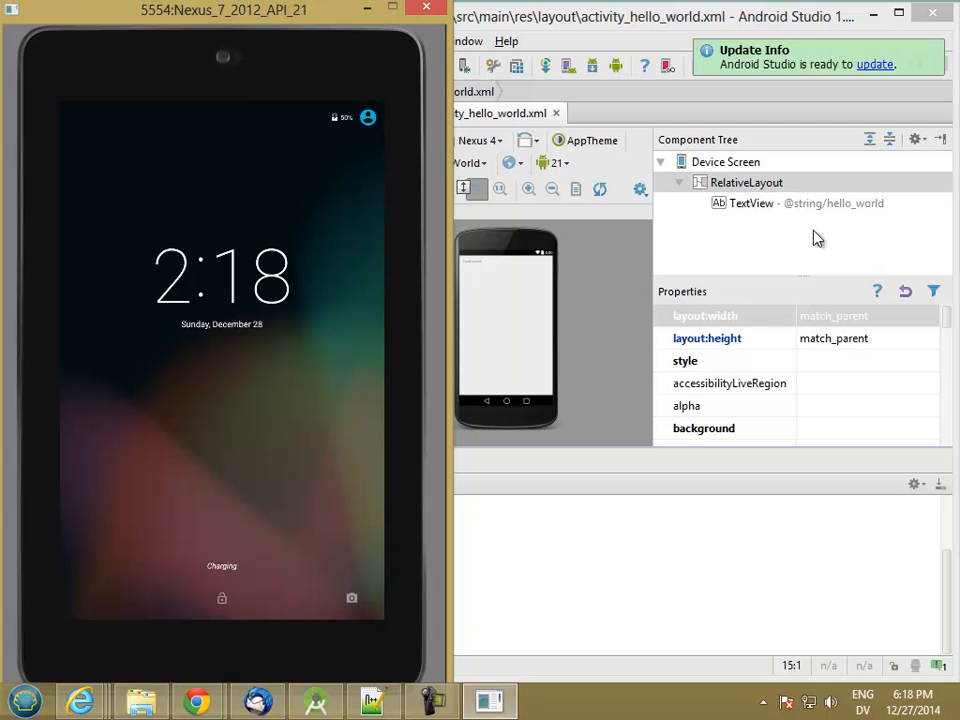
{"action": "left_click_drag", "start_coordinate": [228, 547], "coordinate": [242, 156]}
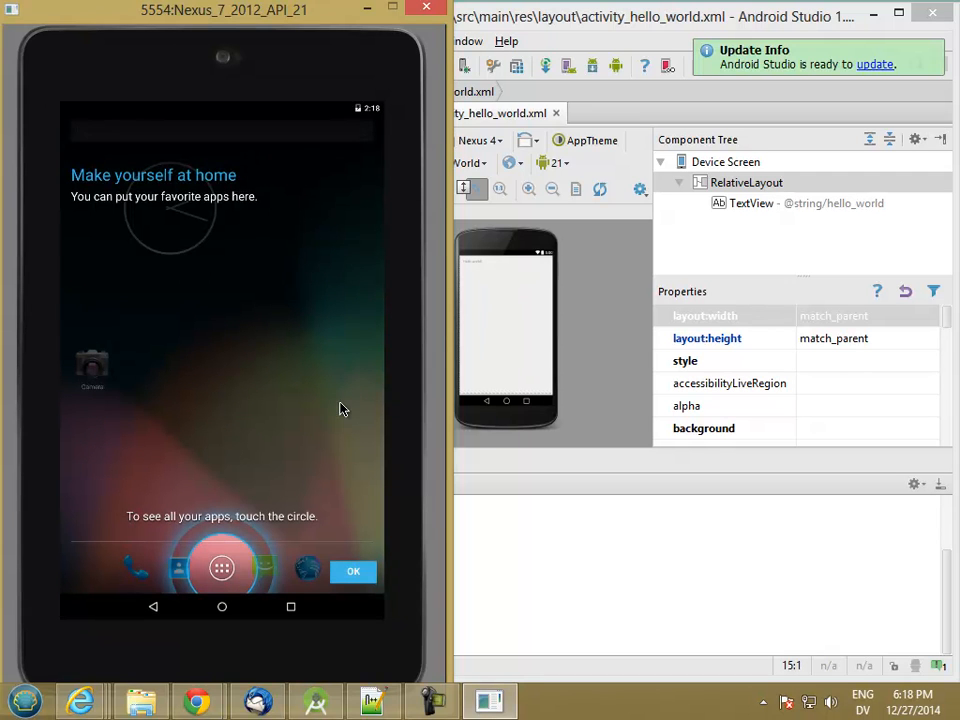
{"action": "left_click", "coordinate": [353, 572]}
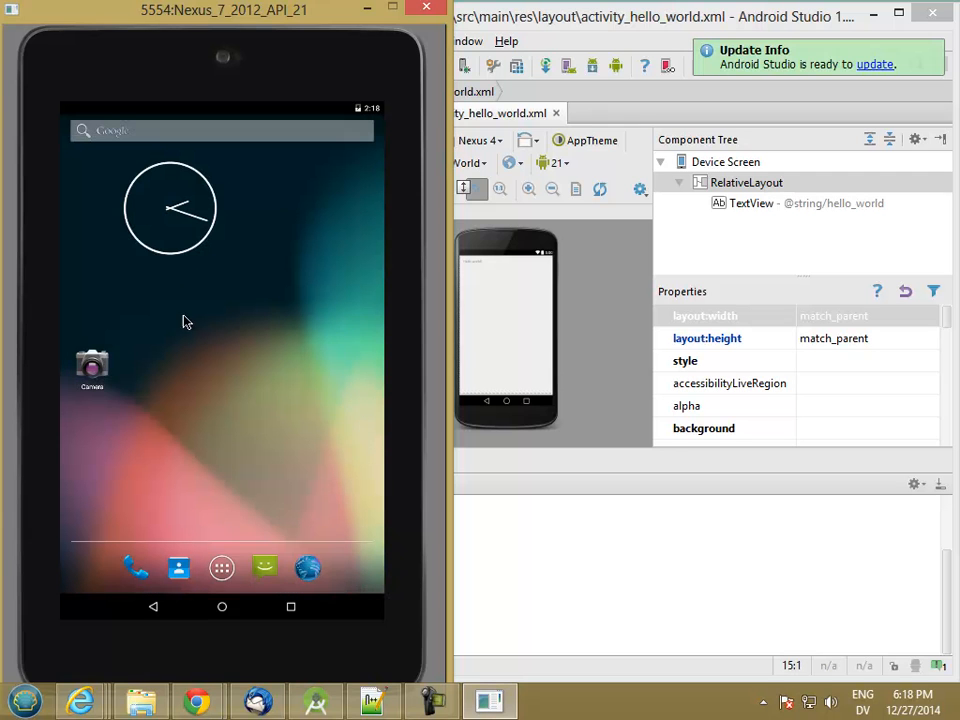
Step: Bring Android Studio forward, narrow its window to uncover part of the emulator, and dismiss the update notification
{"action": "double_click", "coordinate": [565, 27]}
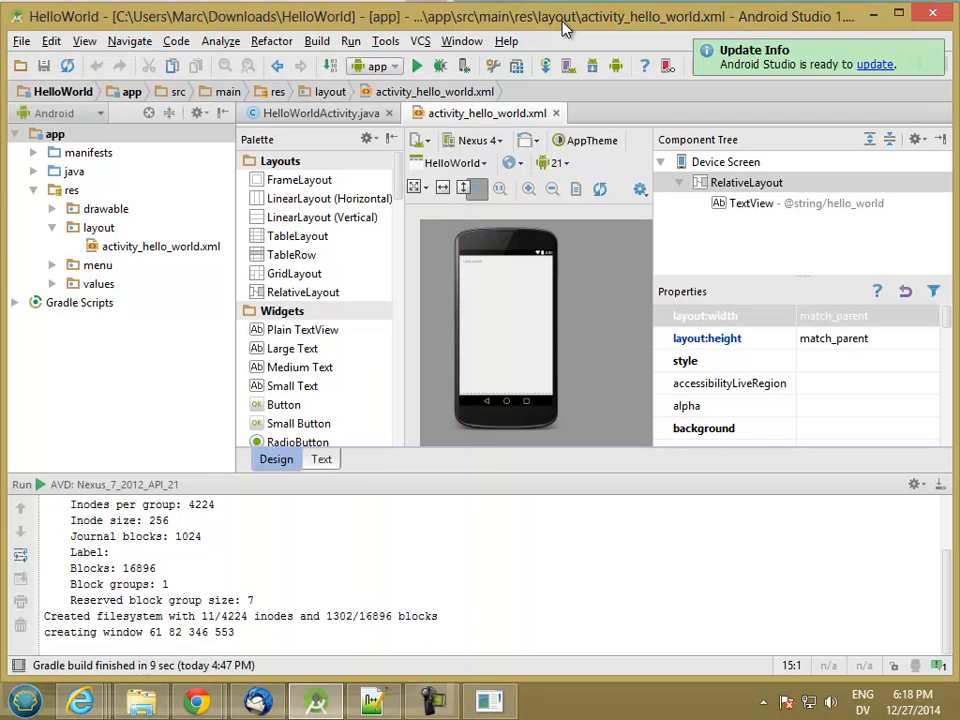
{"action": "left_click_drag", "start_coordinate": [6, 251], "coordinate": [326, 286]}
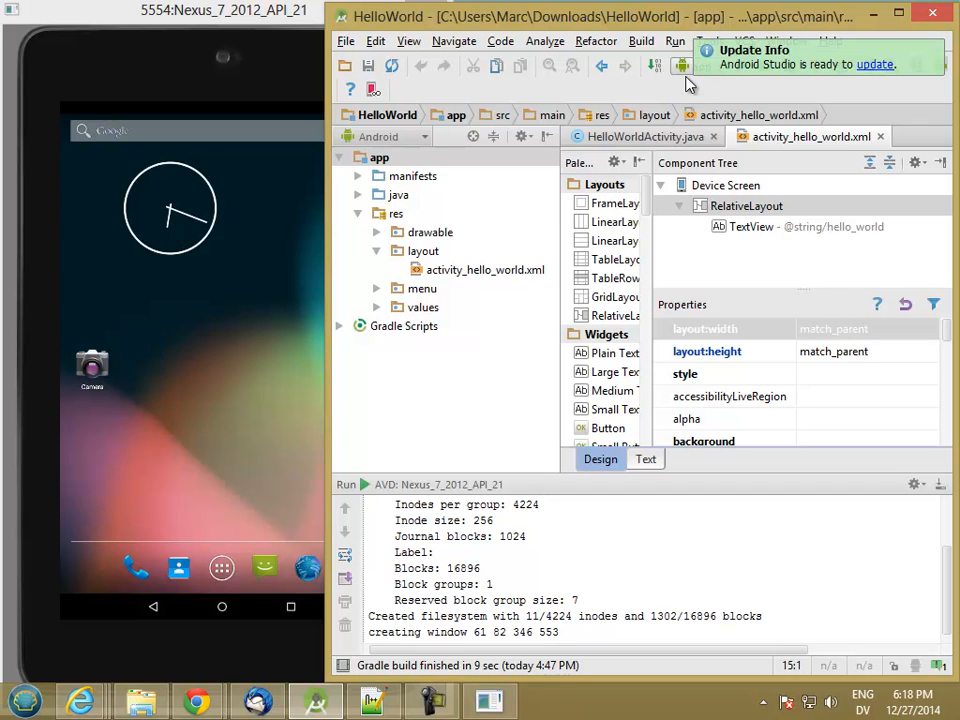
{"action": "left_click", "coordinate": [937, 47]}
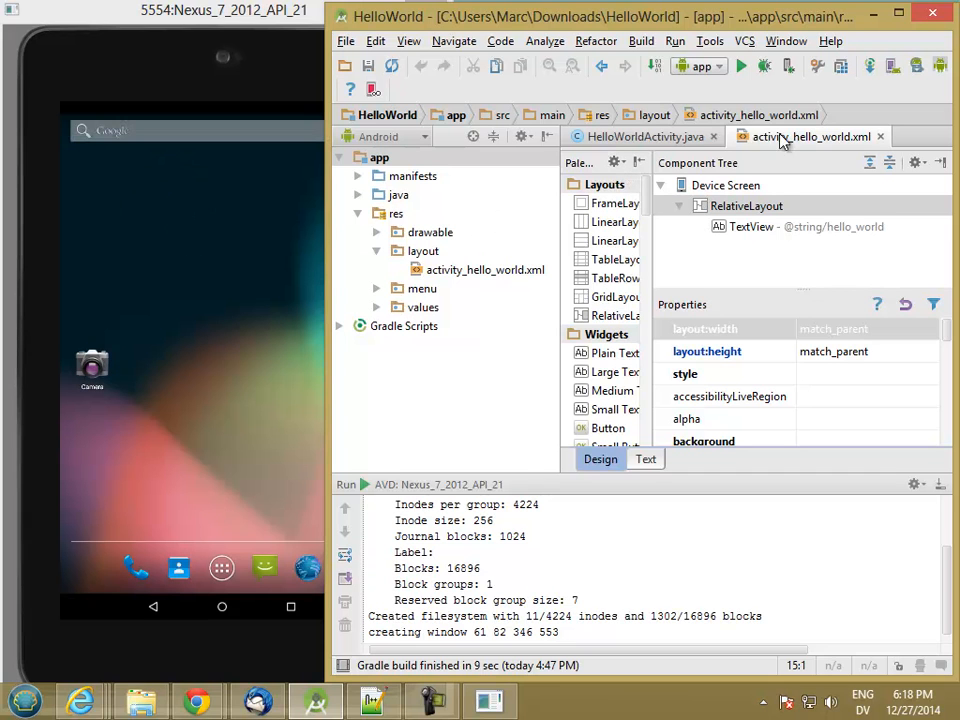
Step: Run the app on the running Nexus 7 (2012) emulator and bring the emulator window to the front
{"action": "left_click", "coordinate": [740, 67]}
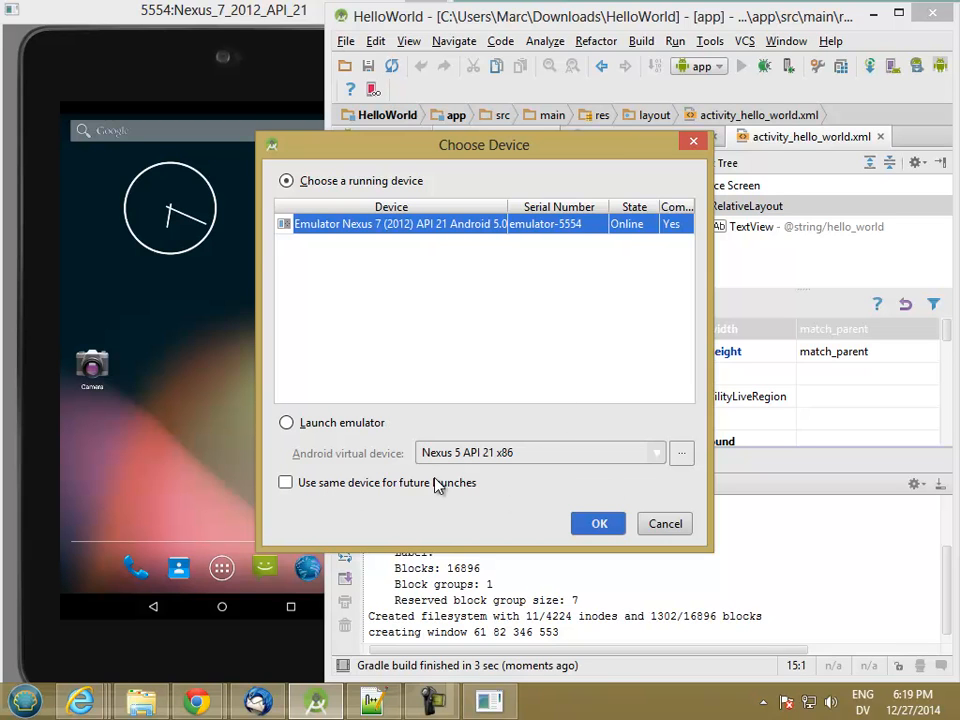
{"action": "left_click", "coordinate": [601, 524]}
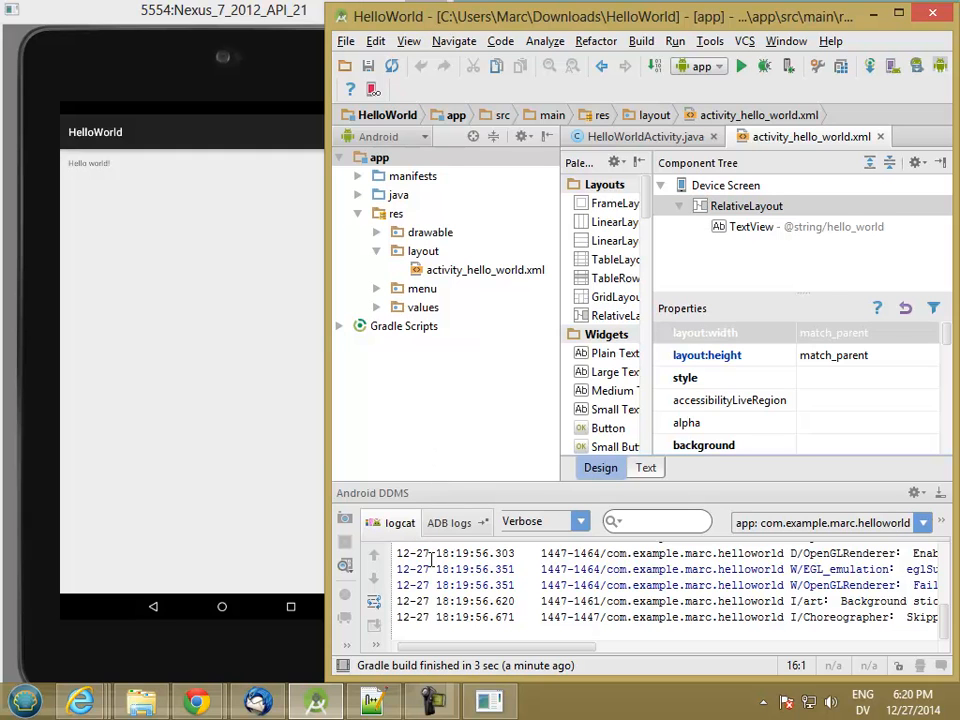
{"action": "left_click", "coordinate": [259, 19]}
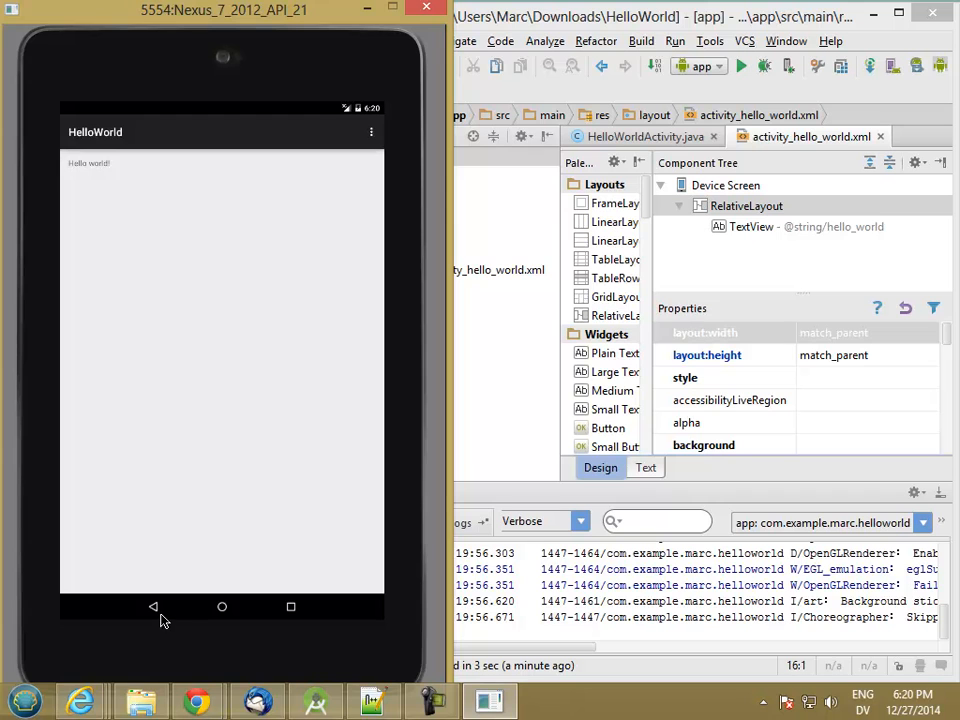
Step: Go to the emulator's home screen, reopen HelloWorld from the list of all apps, and return home
{"action": "left_click", "coordinate": [222, 608]}
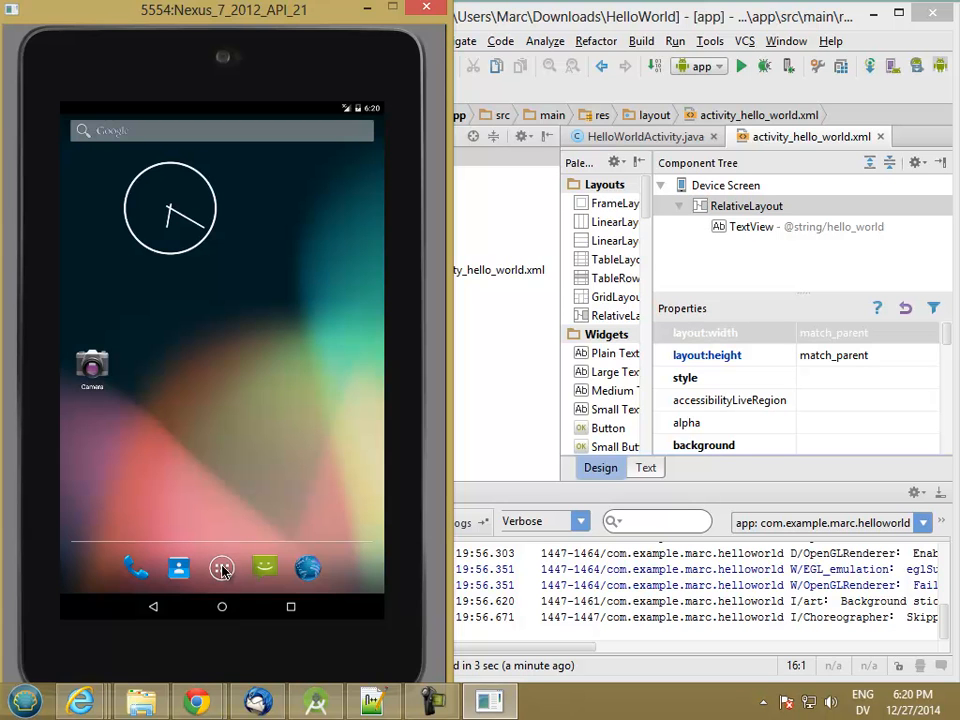
{"action": "left_click", "coordinate": [222, 569]}
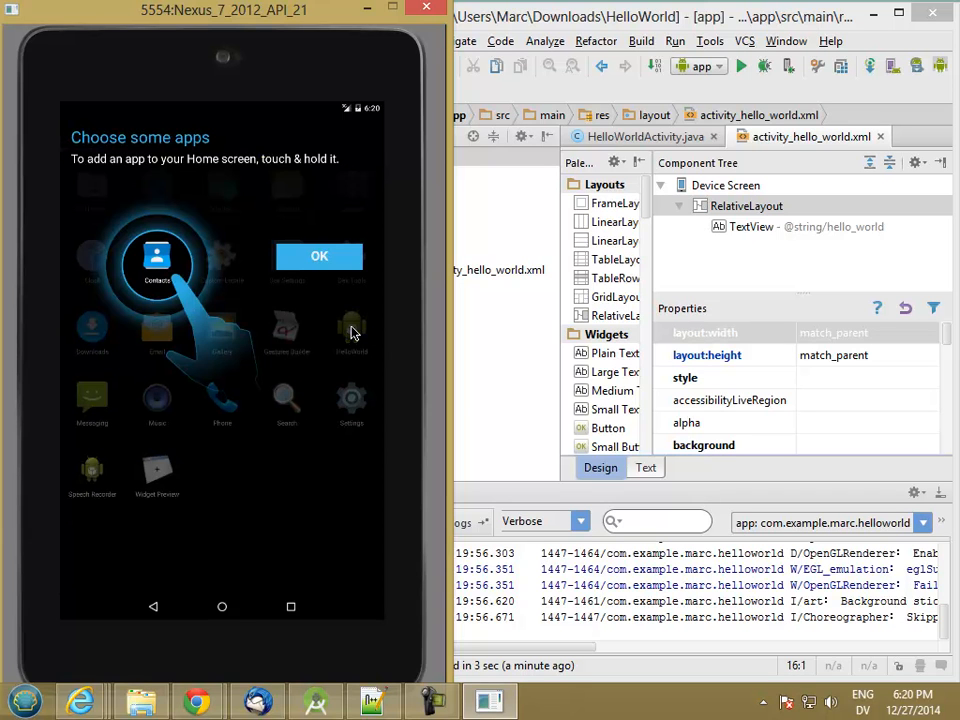
{"action": "left_click", "coordinate": [323, 258]}
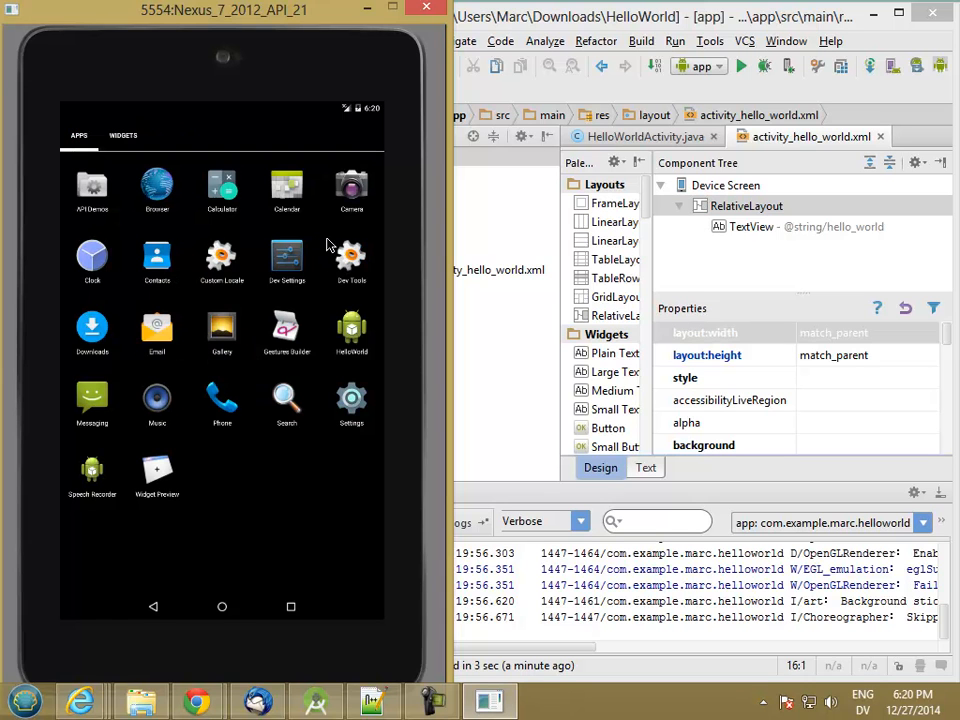
{"action": "left_click", "coordinate": [360, 342]}
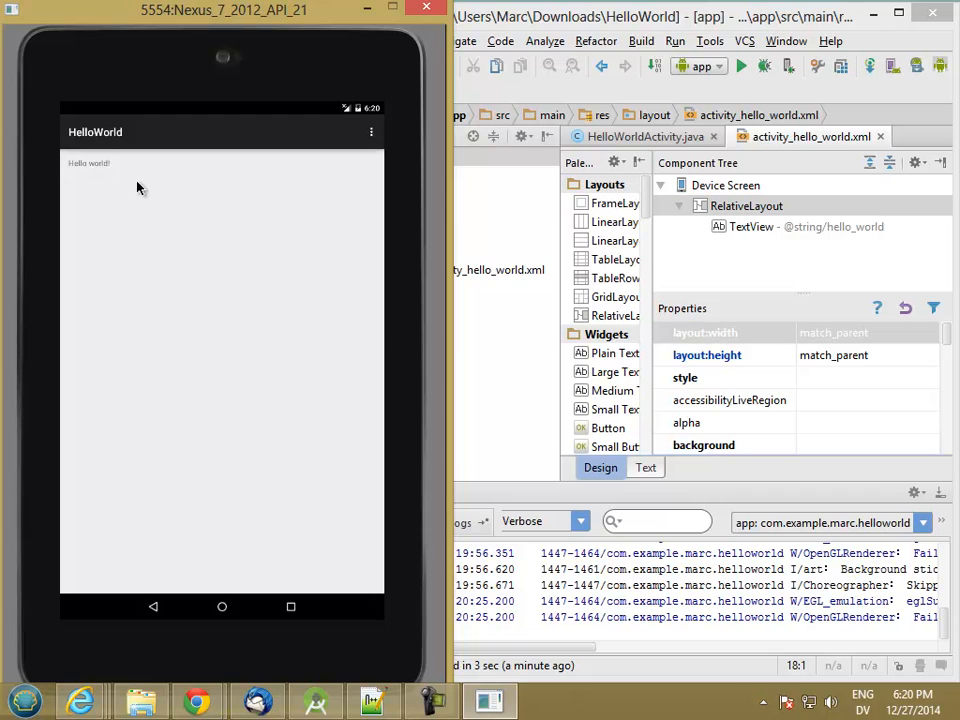
{"action": "left_click", "coordinate": [222, 607]}
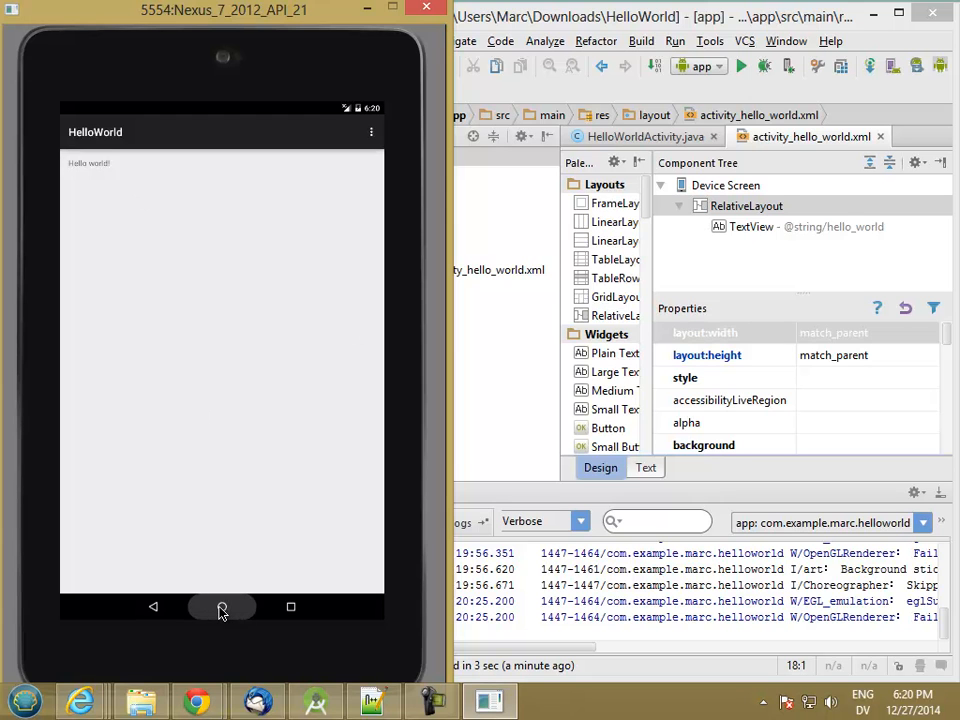